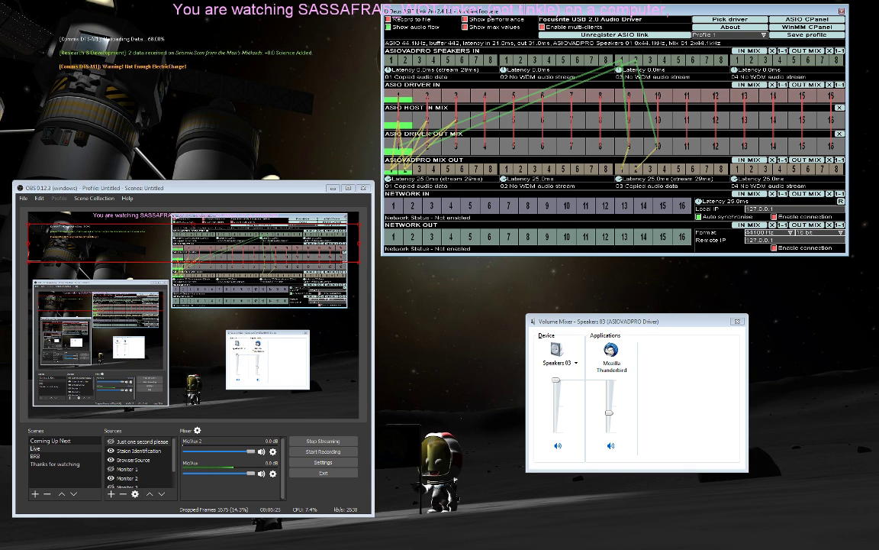
# Switch to the browser's Voicemeeter Banana page, look through its diagrams, specifications and documentation, and minimize the window.
pyautogui.hotkey('alt', 'Tab')
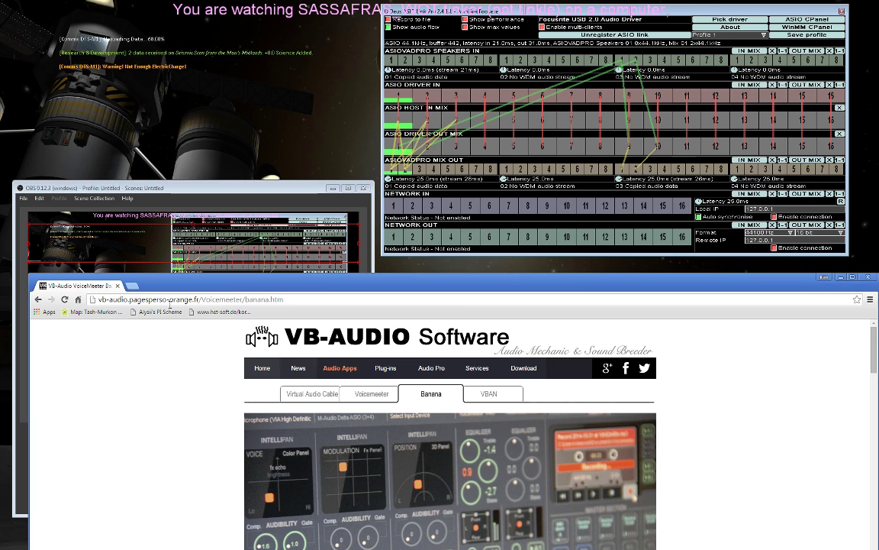
pyautogui.moveTo(447, 286); pyautogui.dragTo(428, 152)
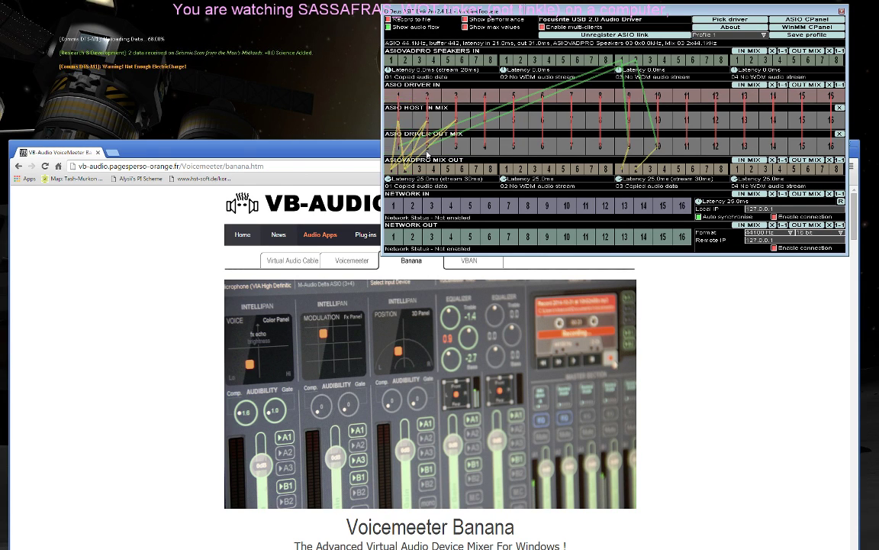
pyautogui.moveTo(359, 151); pyautogui.dragTo(359, 11)
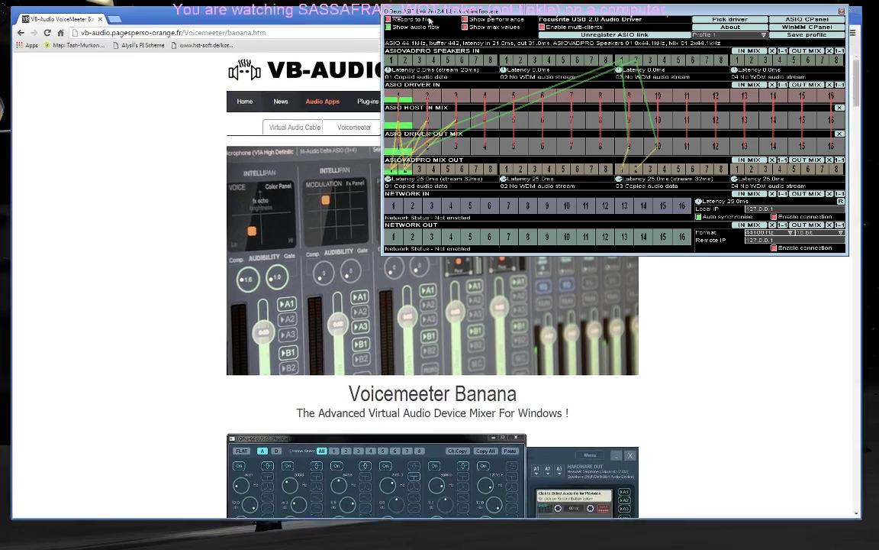
pyautogui.scroll(-10, 160, 286)
pyautogui.scroll(-15, 160, 285)
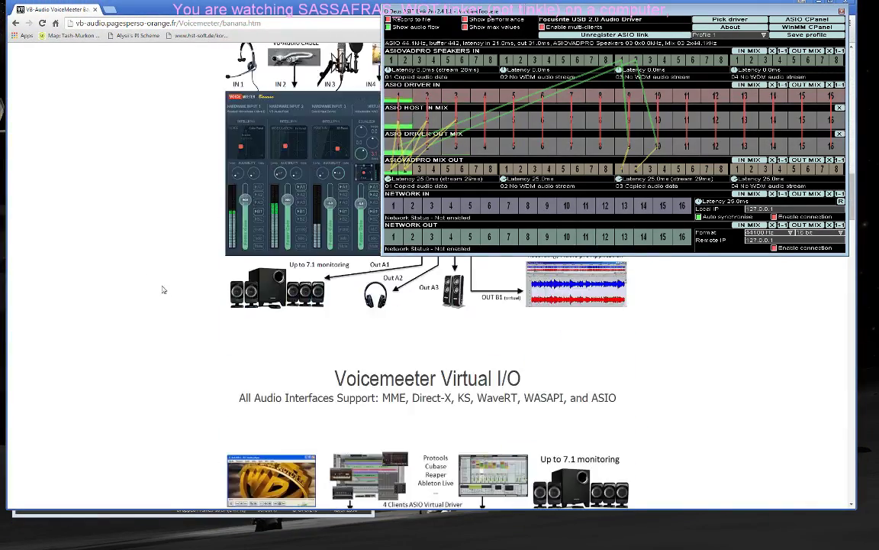
pyautogui.scroll(-20, 168, 294)
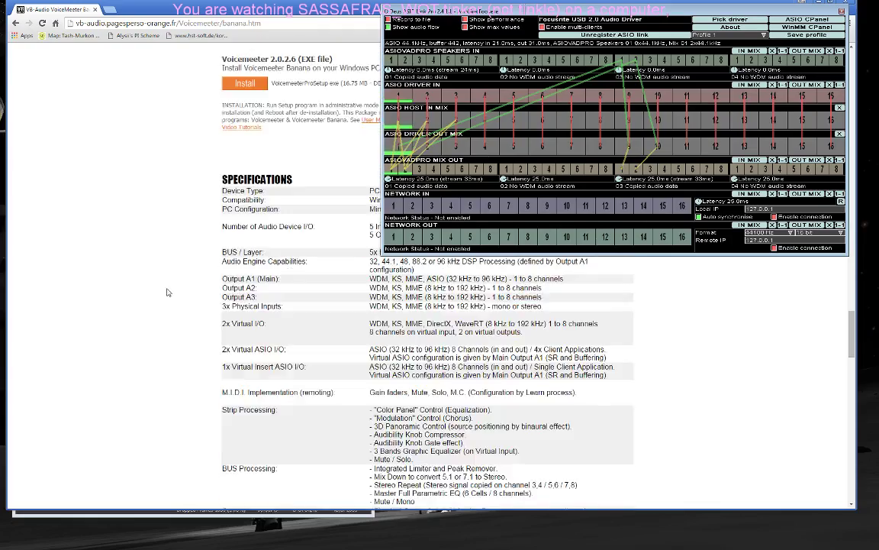
pyautogui.scroll(15, 150, 306)
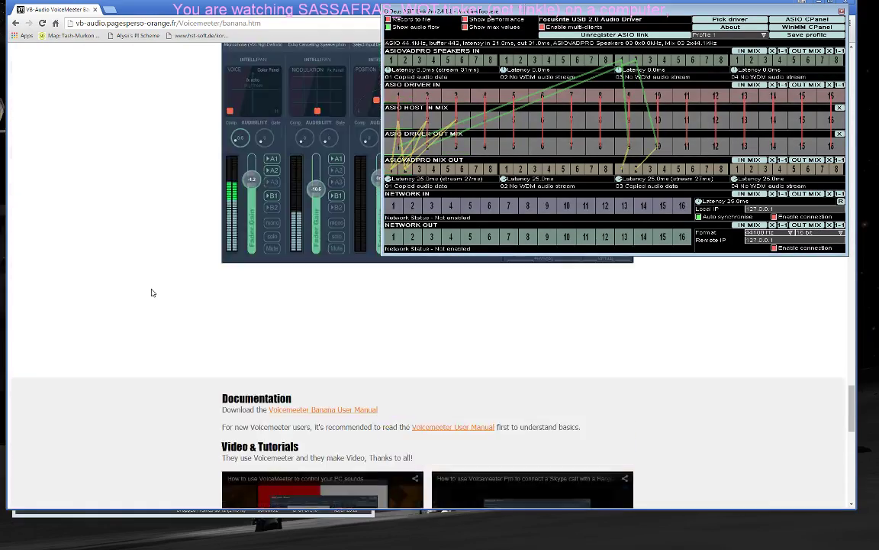
pyautogui.scroll(10, 157, 273)
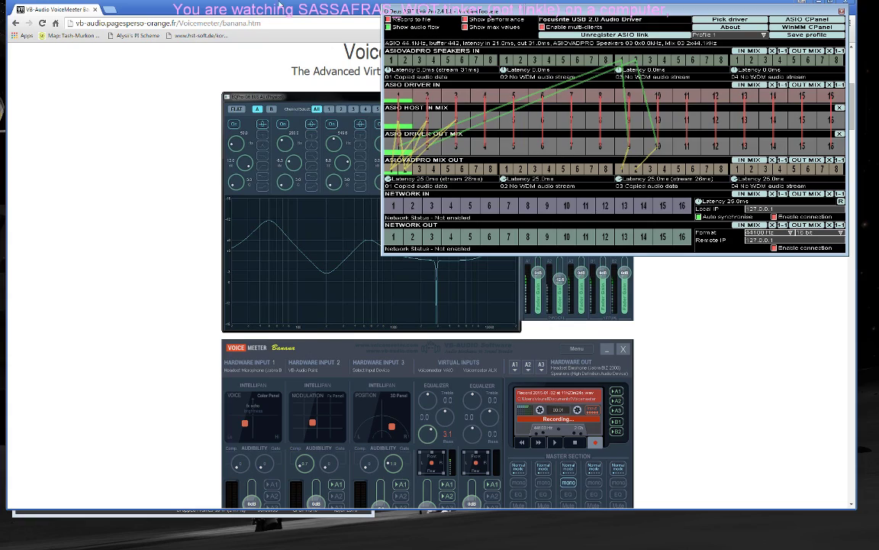
pyautogui.moveTo(280, 5); pyautogui.dragTo(279, 54)
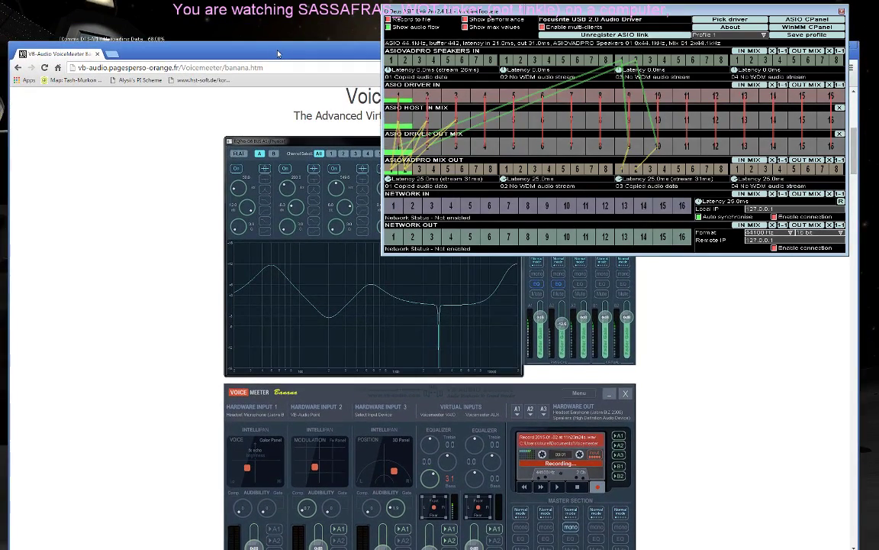
pyautogui.press('super+Down')
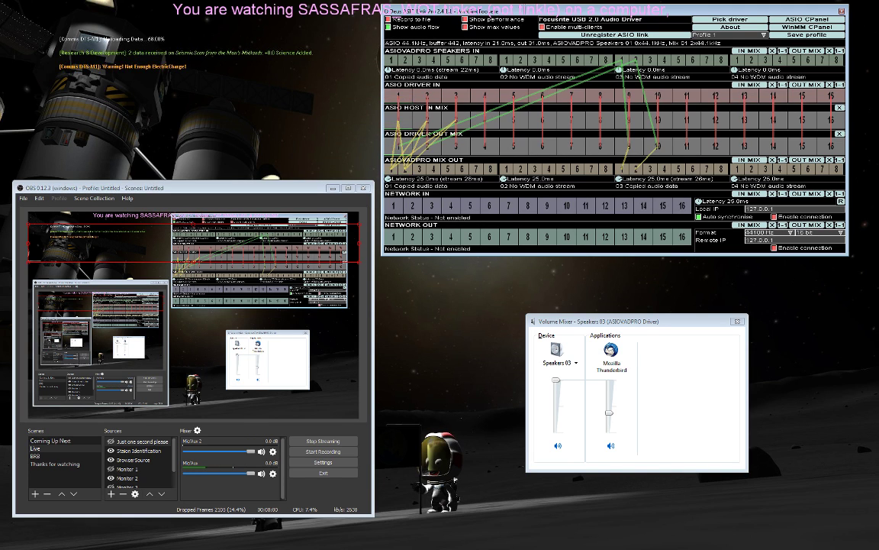
# Bring up the O Deus ASIO Link Pro product page, place it for reading its features and license options, and close it.
pyautogui.hotkey('alt', 'Tab')
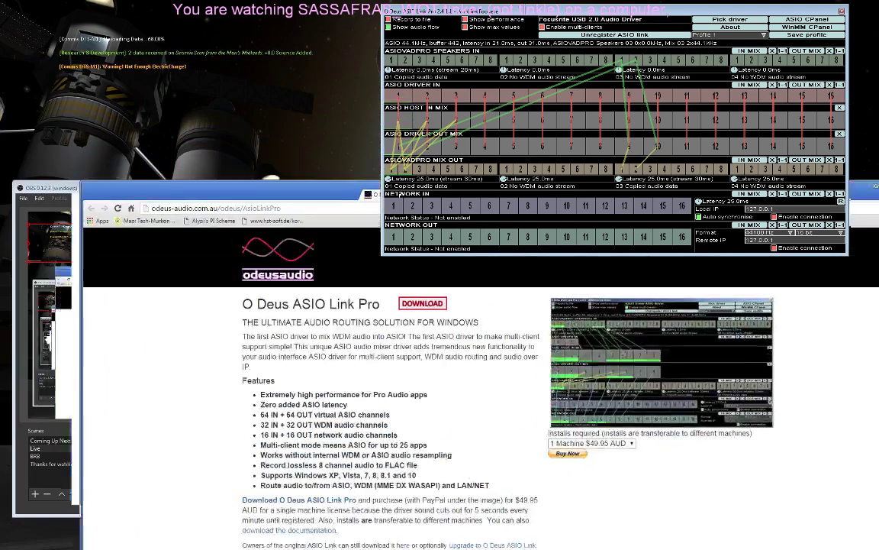
pyautogui.moveTo(267, 190); pyautogui.dragTo(308, 305)
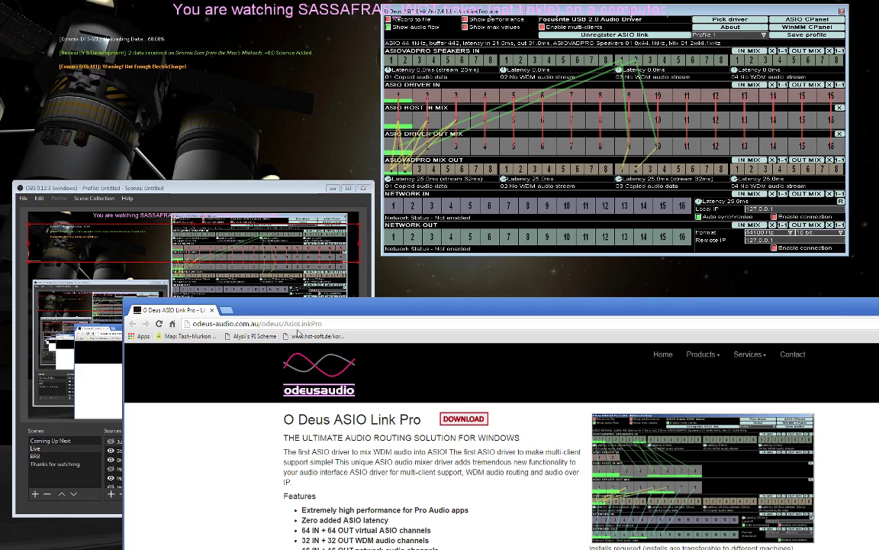
pyautogui.moveTo(322, 308); pyautogui.dragTo(219, 202)
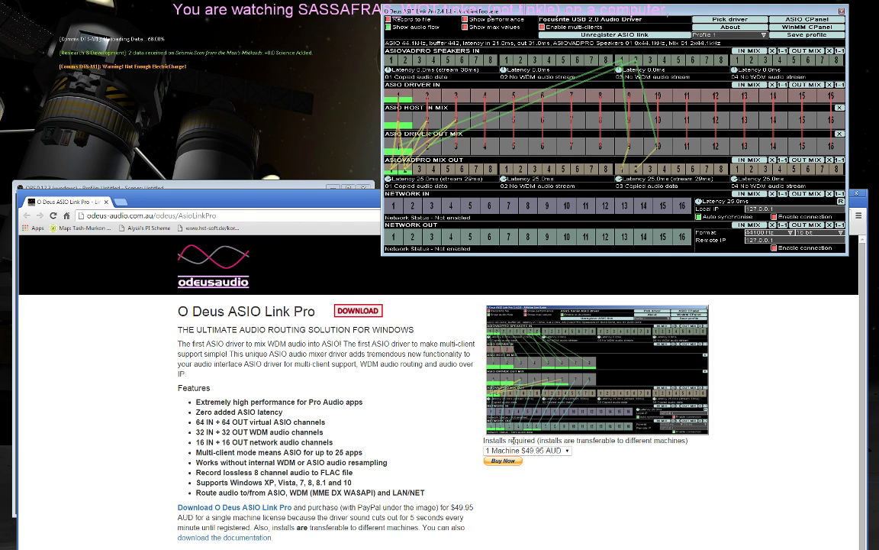
pyautogui.click(857, 193)
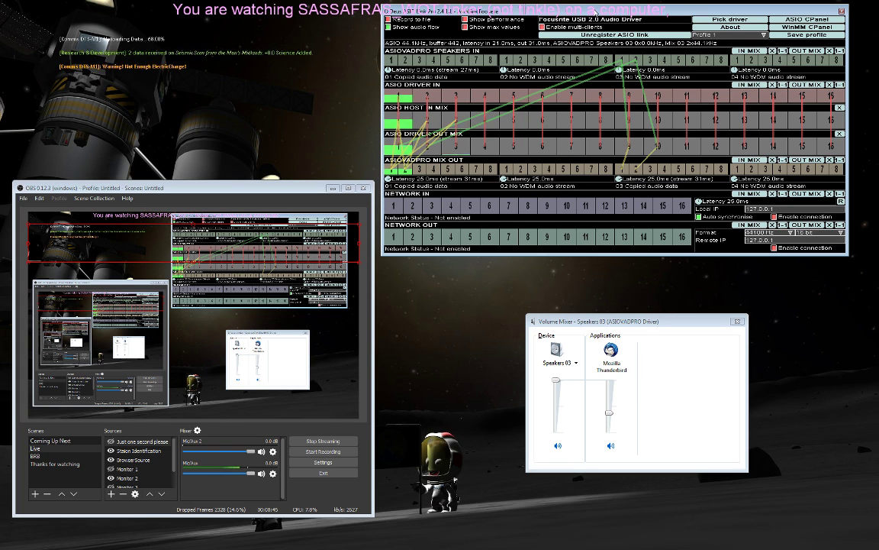
# Shift the ASIO Link Pro window slightly and check its ASIO driver selection, keeping Focusrite USB 2.0 Audio Driver.
pyautogui.moveTo(595, 12); pyautogui.dragTo(606, 16)
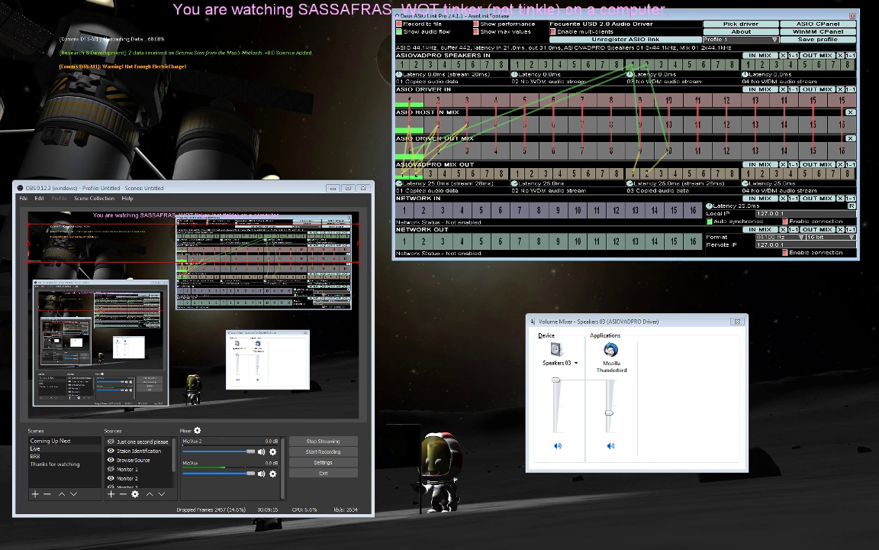
pyautogui.click(556, 380)
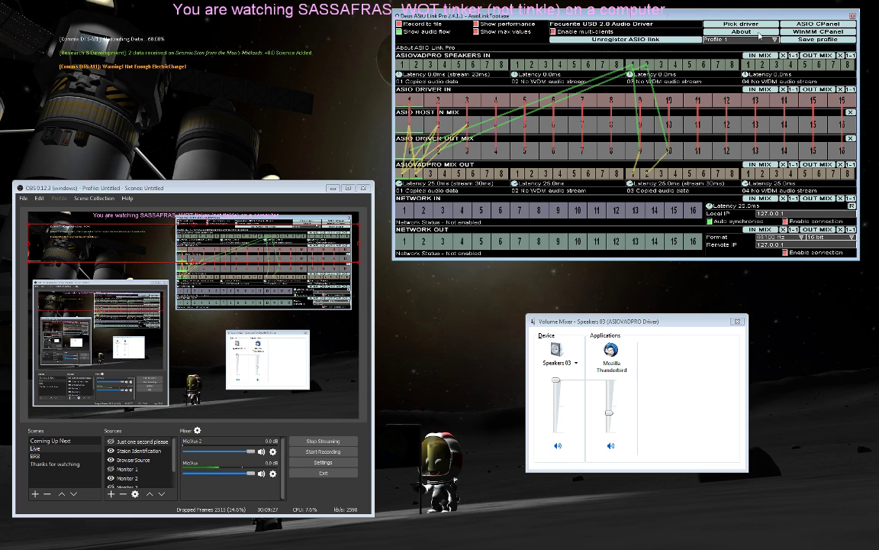
pyautogui.click(734, 23)
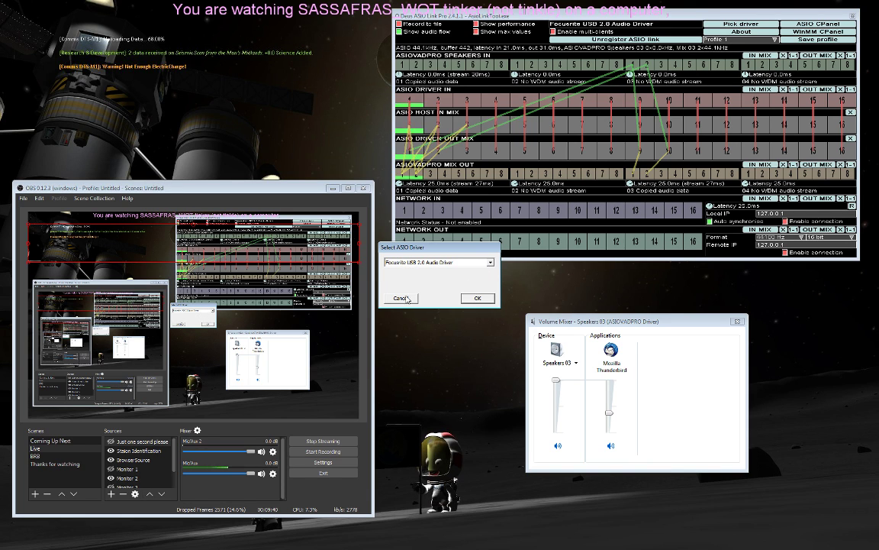
pyautogui.click(478, 298)
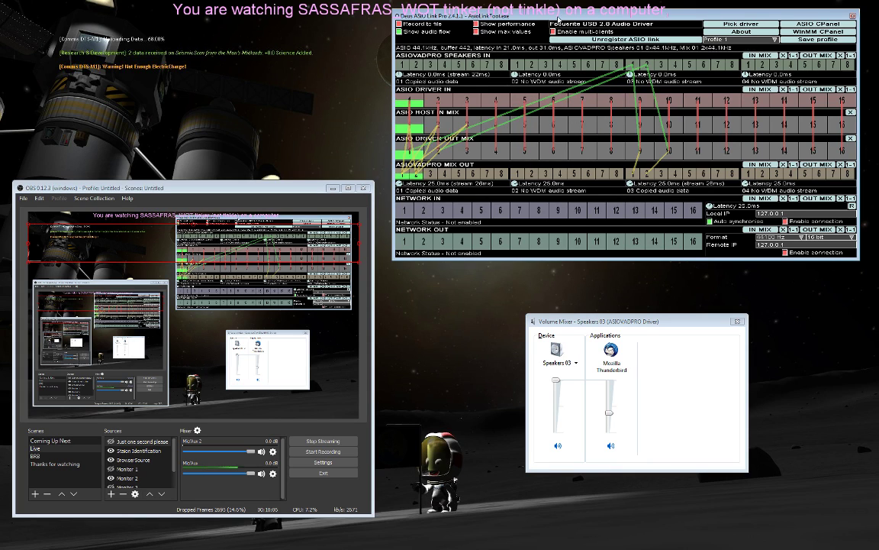
# Open the Windows Sound dialog from ASIO Link Pro and examine the playback and recording devices.
pyautogui.moveTo(558, 18); pyautogui.dragTo(564, 28)
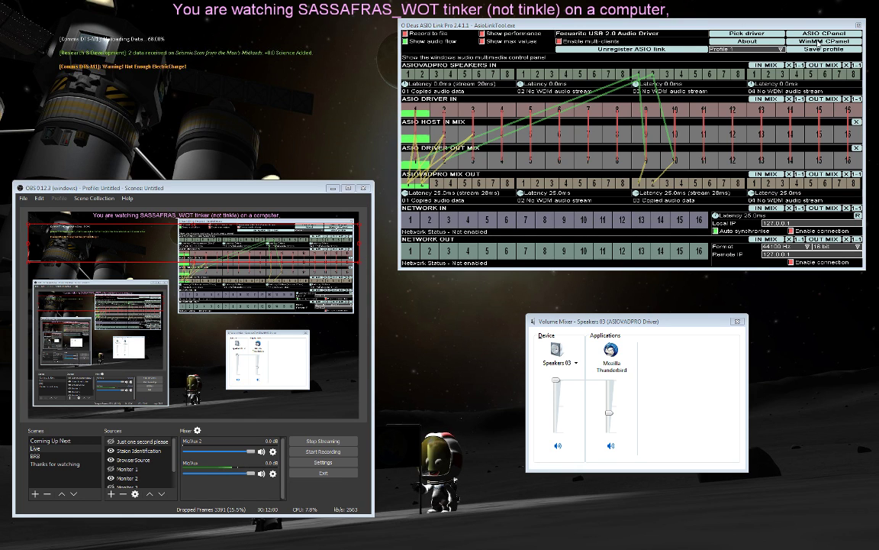
pyautogui.moveTo(367, 150); pyautogui.dragTo(556, 290)
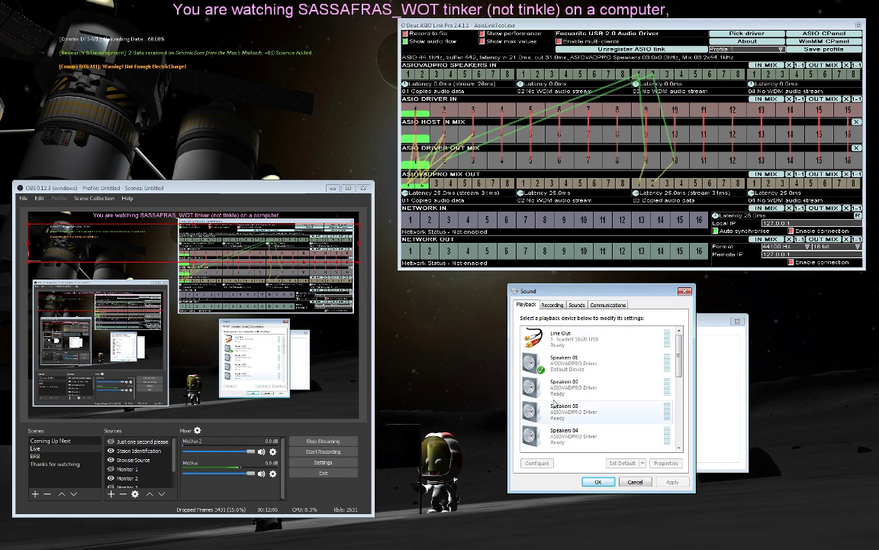
pyautogui.click(553, 304)
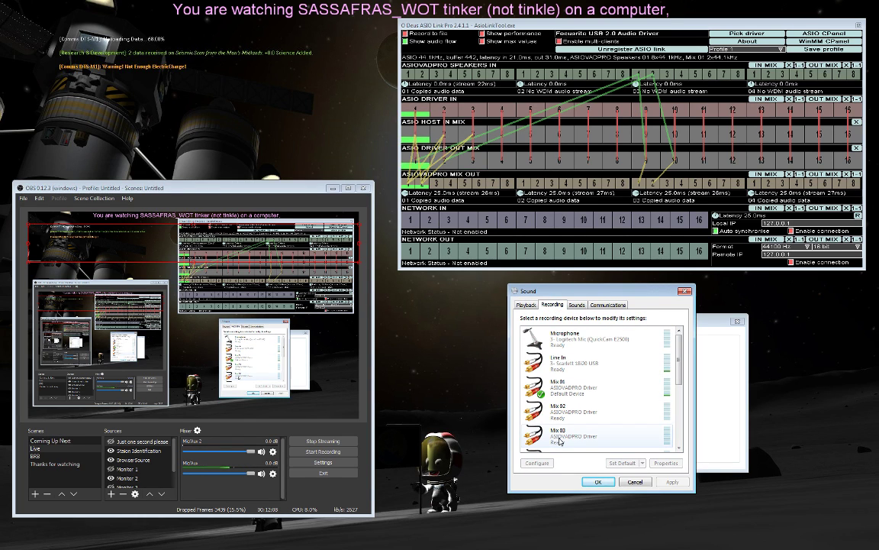
pyautogui.click(526, 305)
pyautogui.scroll(-3, 621, 386)
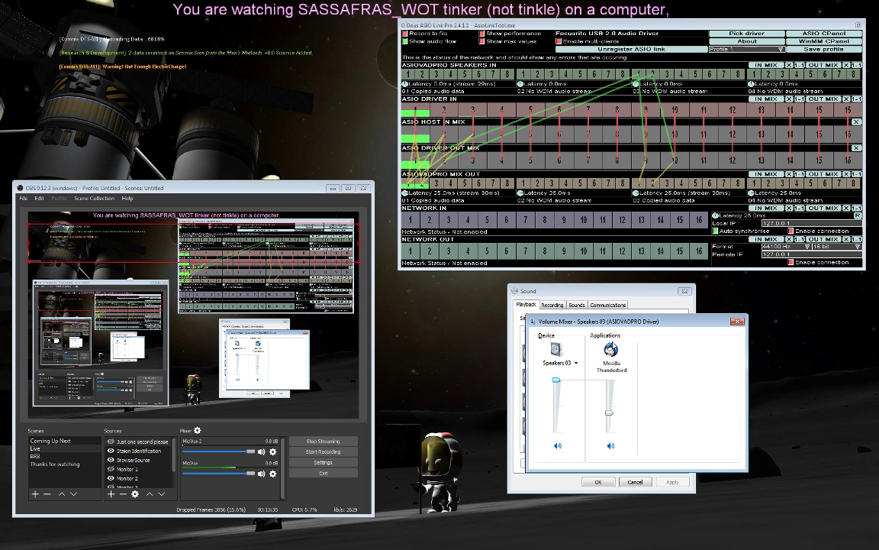
# Move the Volume Mixer clear of the device list and compare the ASIOVADPRO Speakers outputs with the Mix recording inputs.
pyautogui.moveTo(634, 328); pyautogui.dragTo(683, 330)
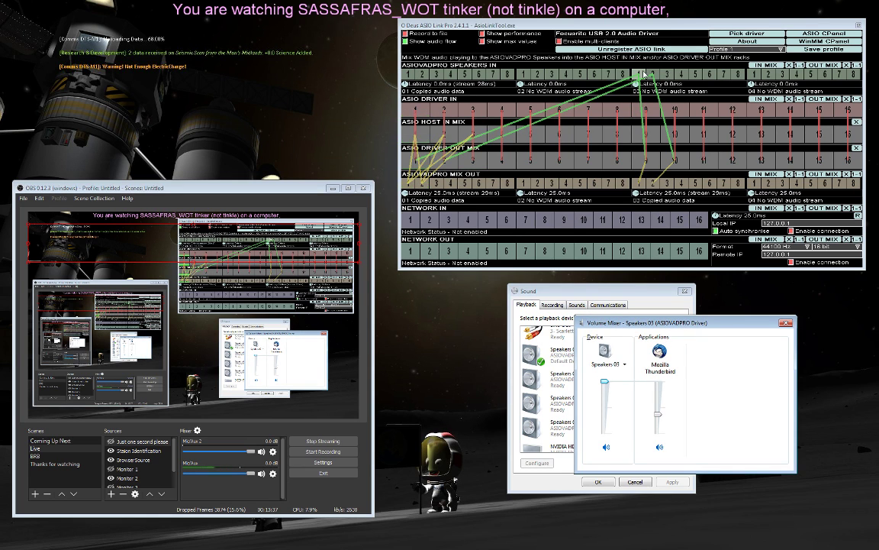
pyautogui.click(557, 358)
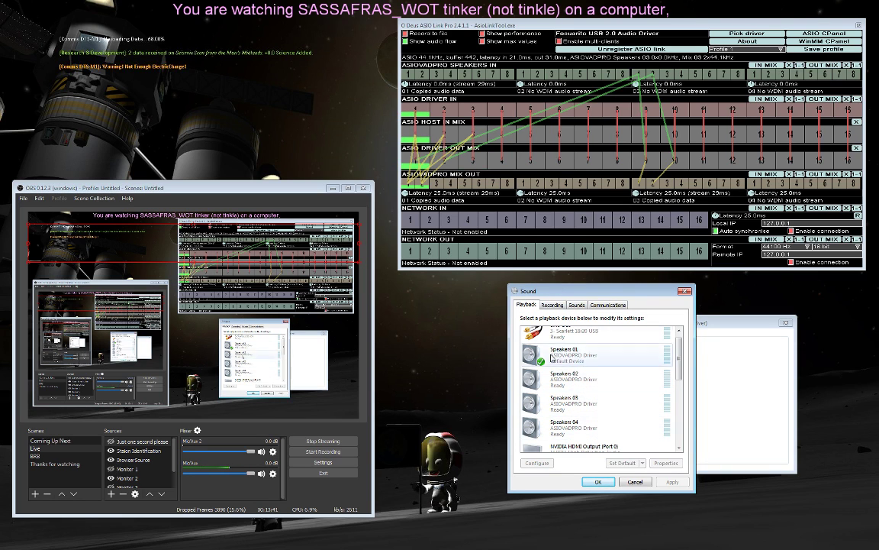
pyautogui.click(552, 304)
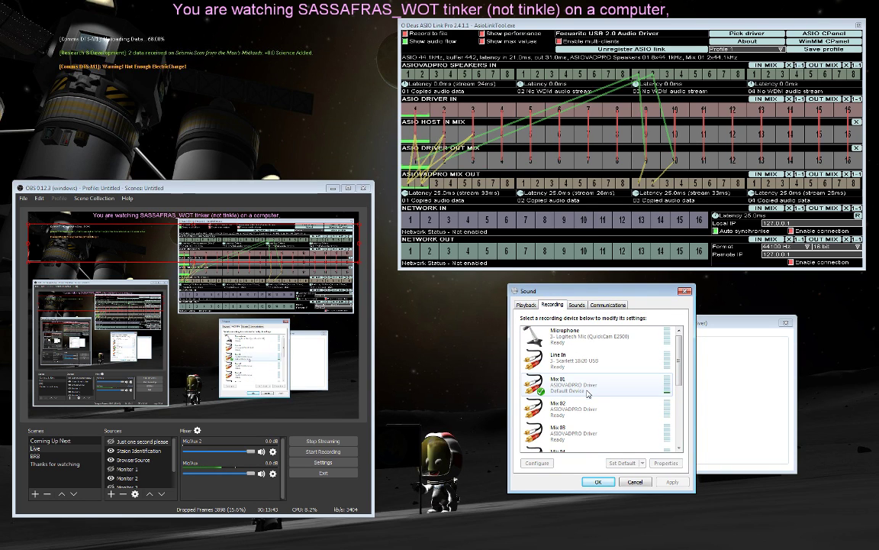
pyautogui.scroll(-1, 580, 435)
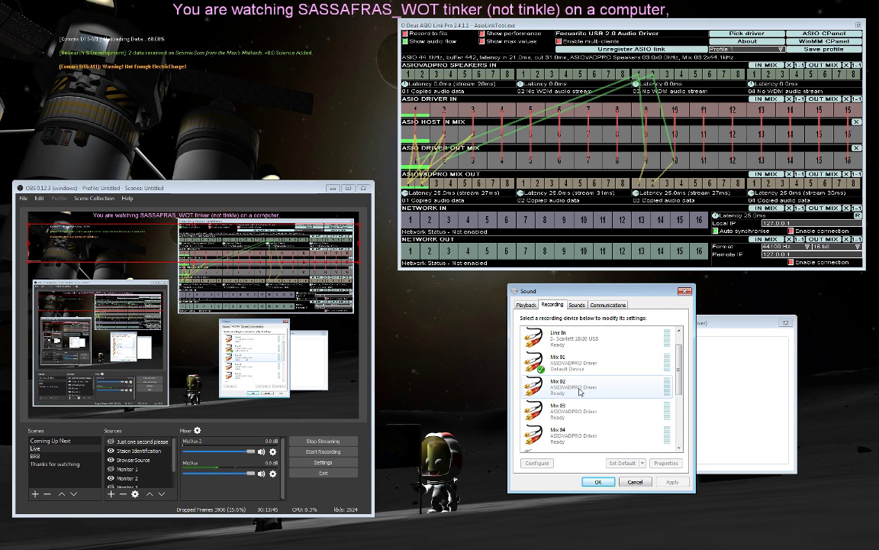
pyautogui.hotkey('ctrl', 'shift', 'Tab')
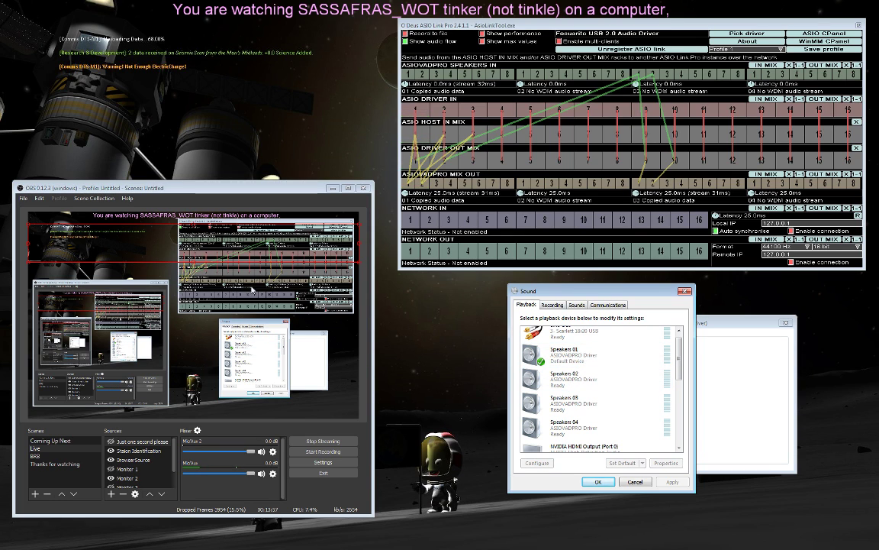
# Switch to OBS, view its output and audio settings, and cancel out of them.
pyautogui.click(332, 462)
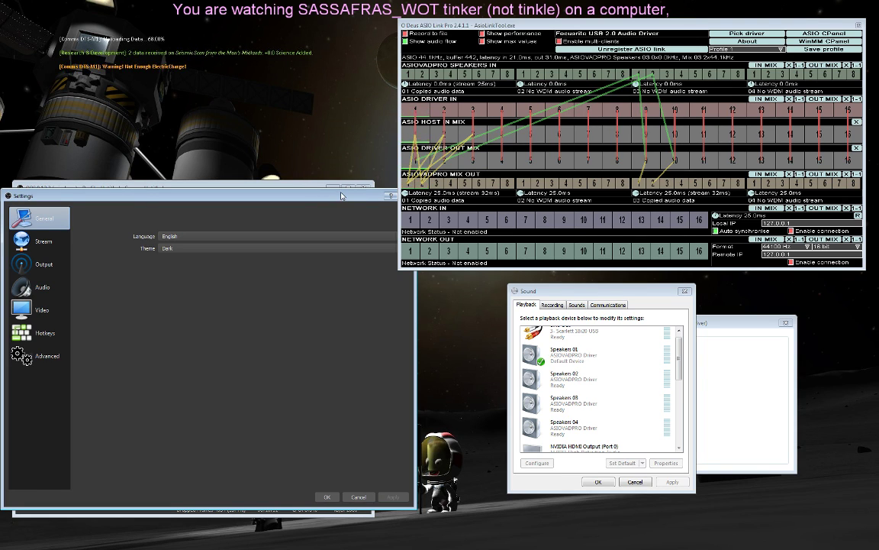
pyautogui.click(38, 263)
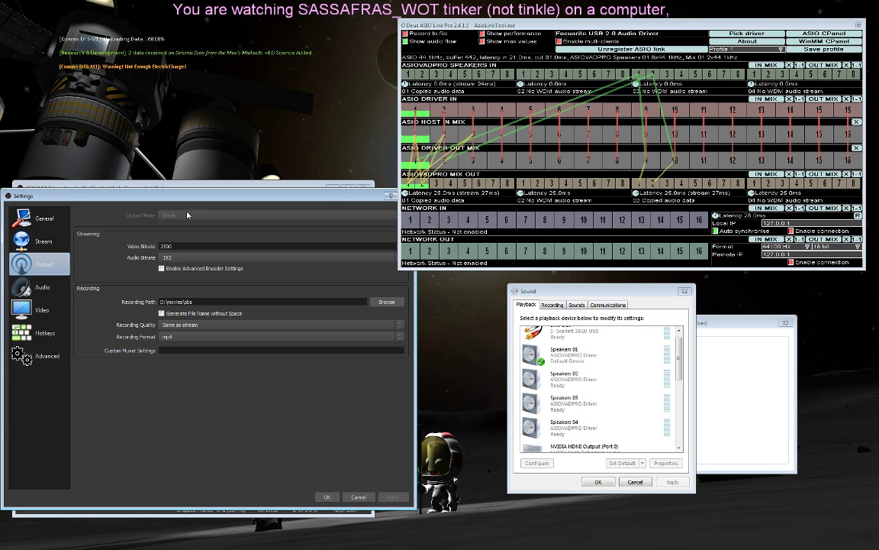
pyautogui.click(39, 286)
pyautogui.moveTo(187, 195); pyautogui.dragTo(566, 77)
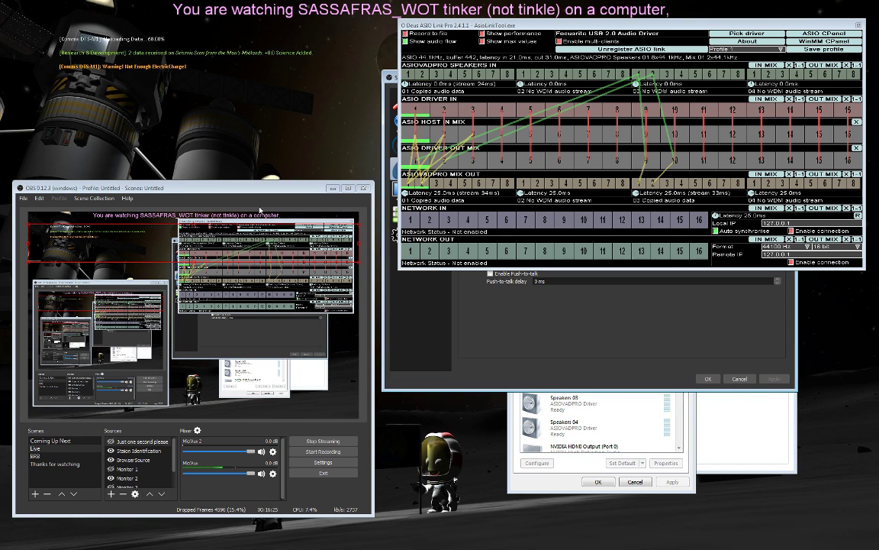
pyautogui.click(740, 378)
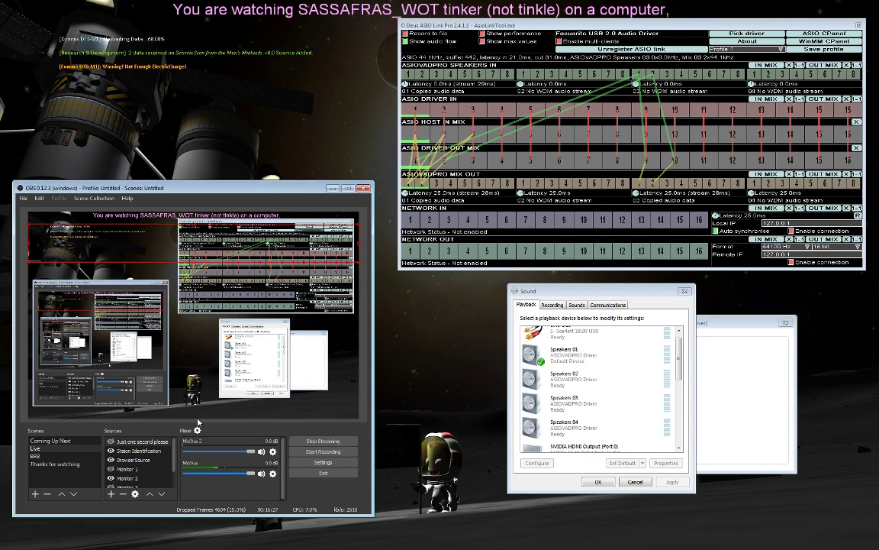
# Reopen the OBS audio settings and compare the Mic/Auxiliary device assignments with the Windows recording devices.
pyautogui.click(261, 473)
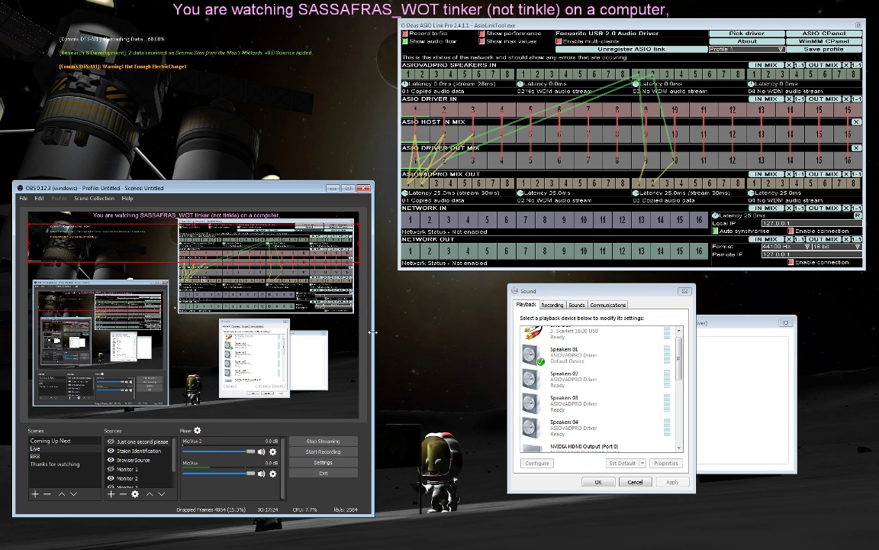
pyautogui.click(323, 463)
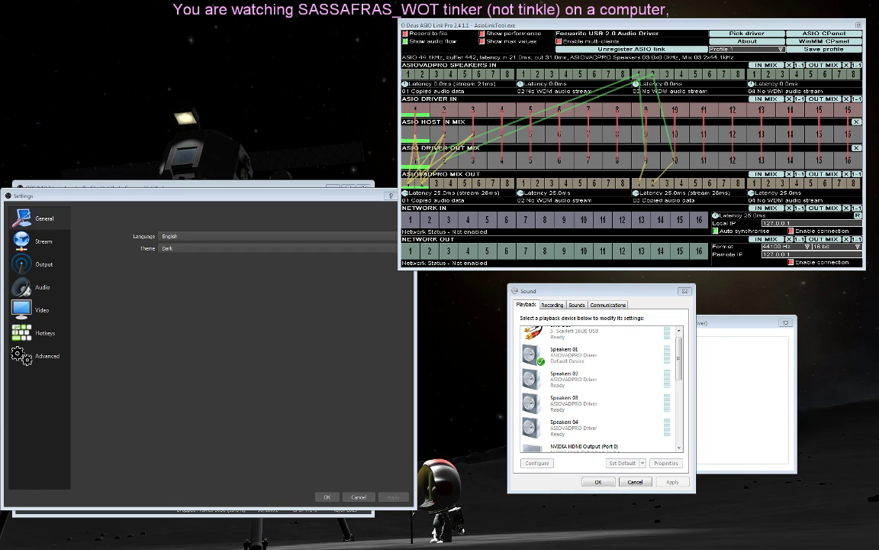
pyautogui.click(267, 408)
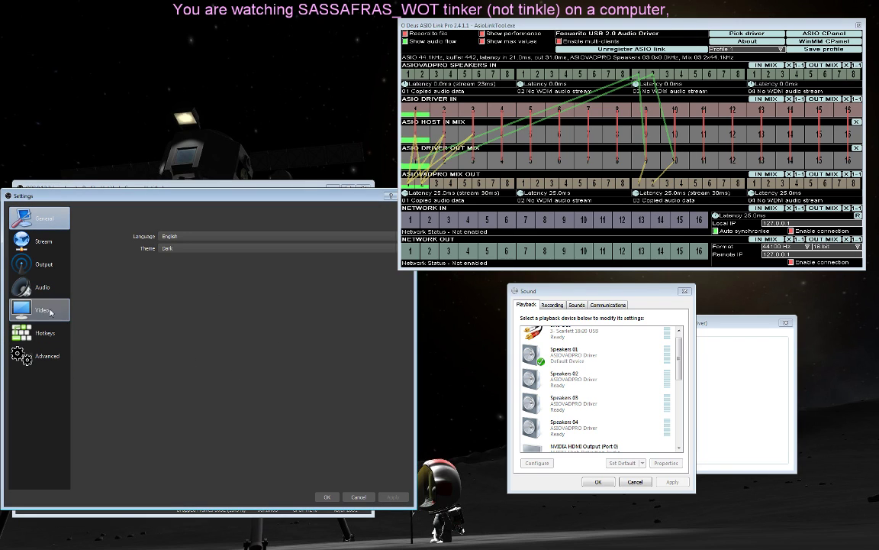
pyautogui.click(38, 287)
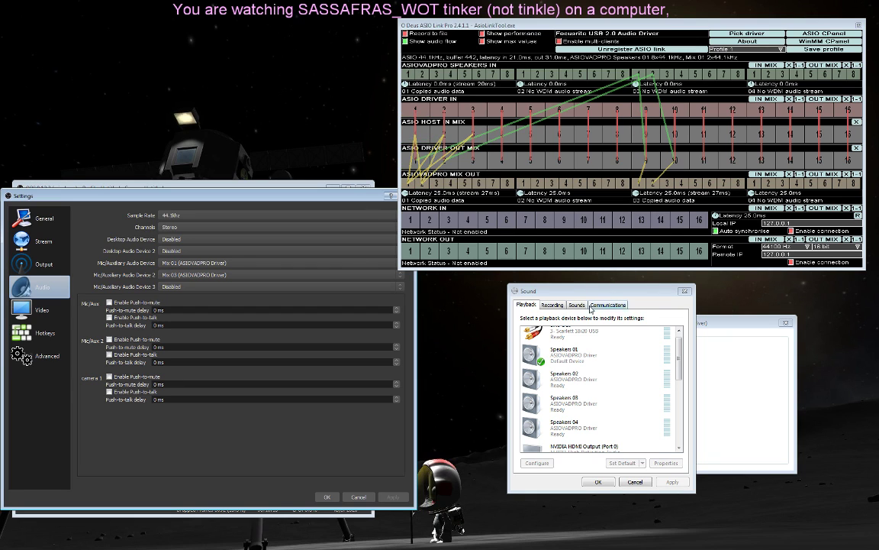
pyautogui.click(551, 305)
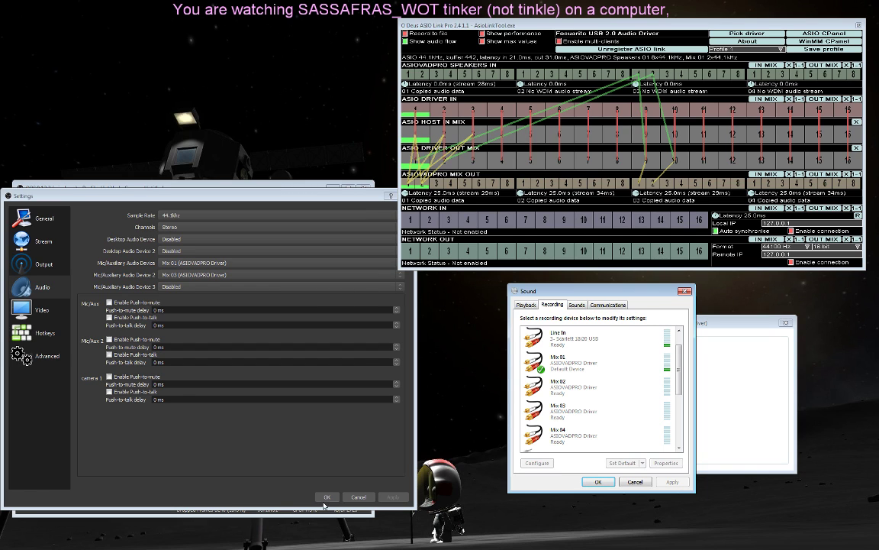
# Examine the OBS hotkeys for muting and unmuting Mic/Aux and Mic/Aux 2, and leave the settings.
pyautogui.click(35, 333)
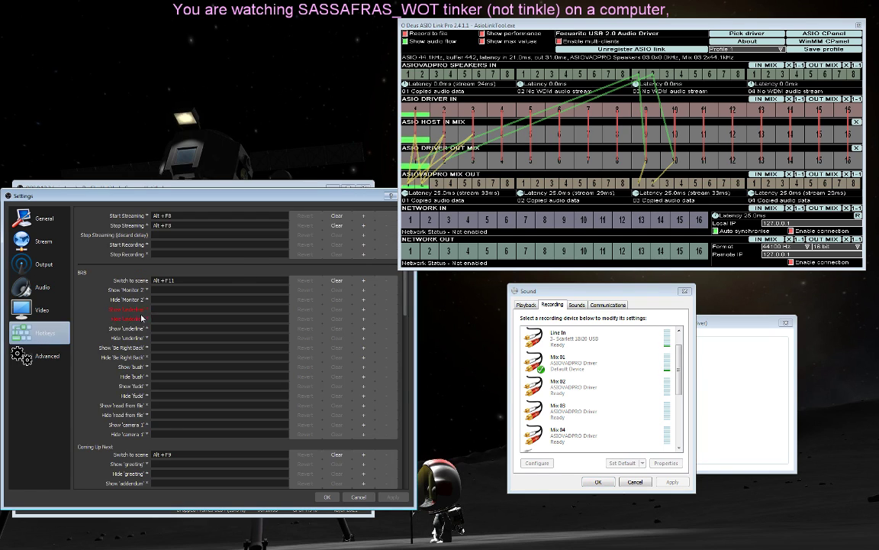
pyautogui.scroll(-10, 197, 412)
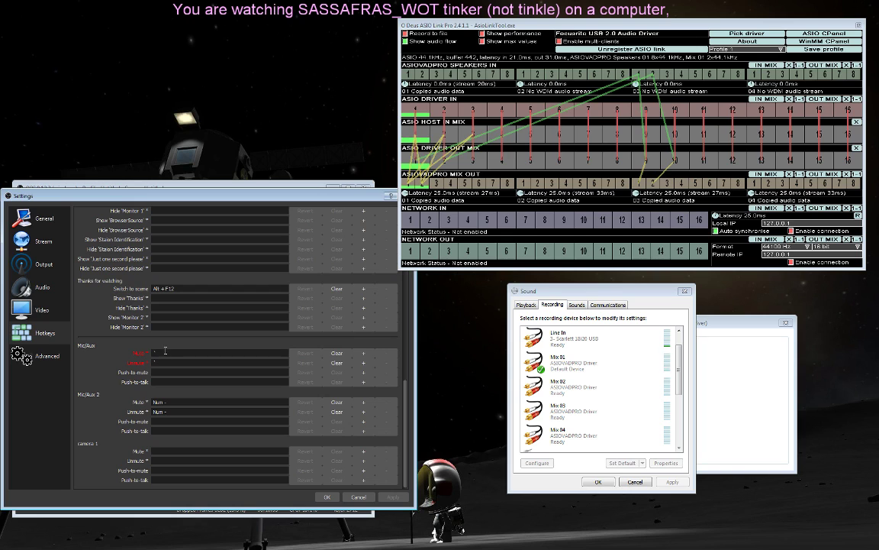
pyautogui.press('Escape')
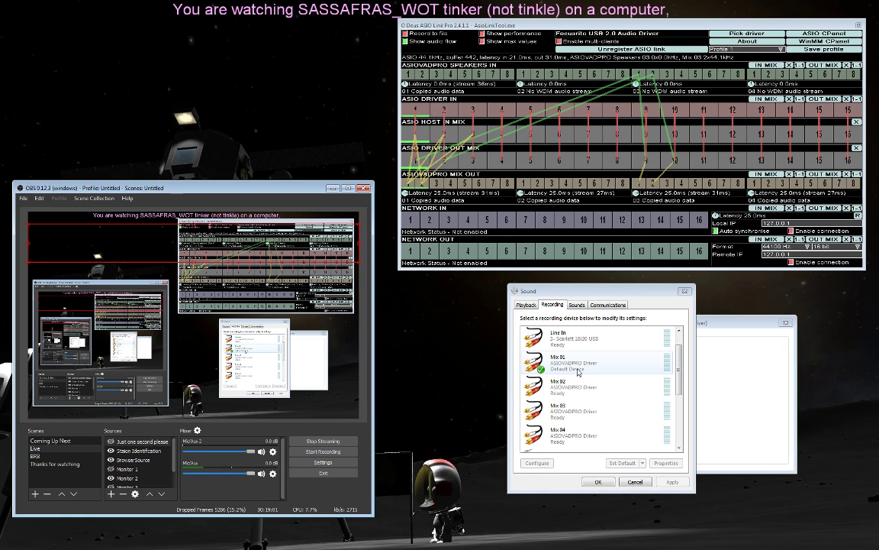
# Close the Windows Sound dialog and the Volume Mixer.
pyautogui.click(685, 291)
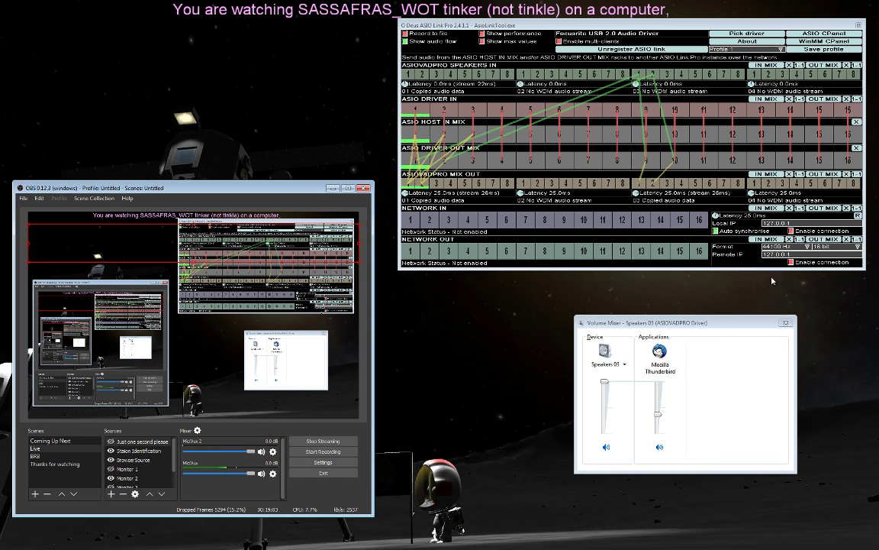
pyautogui.click(786, 322)
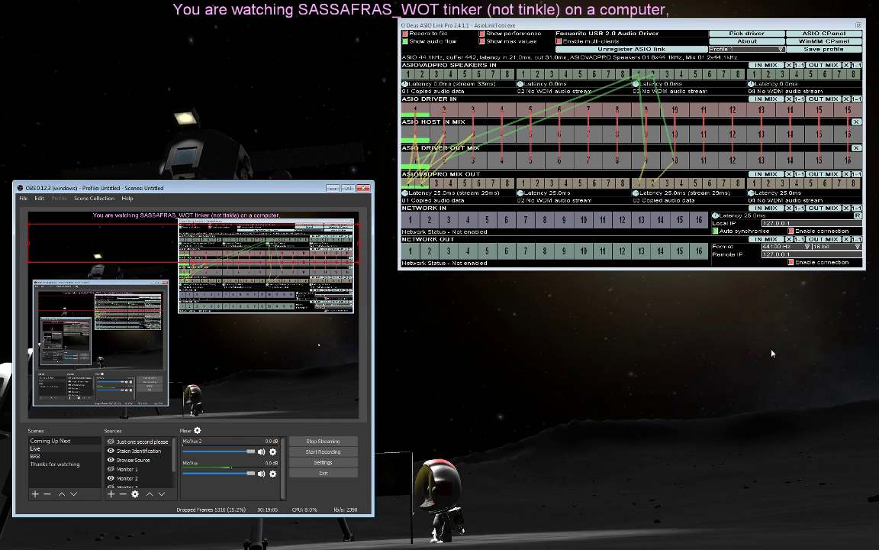